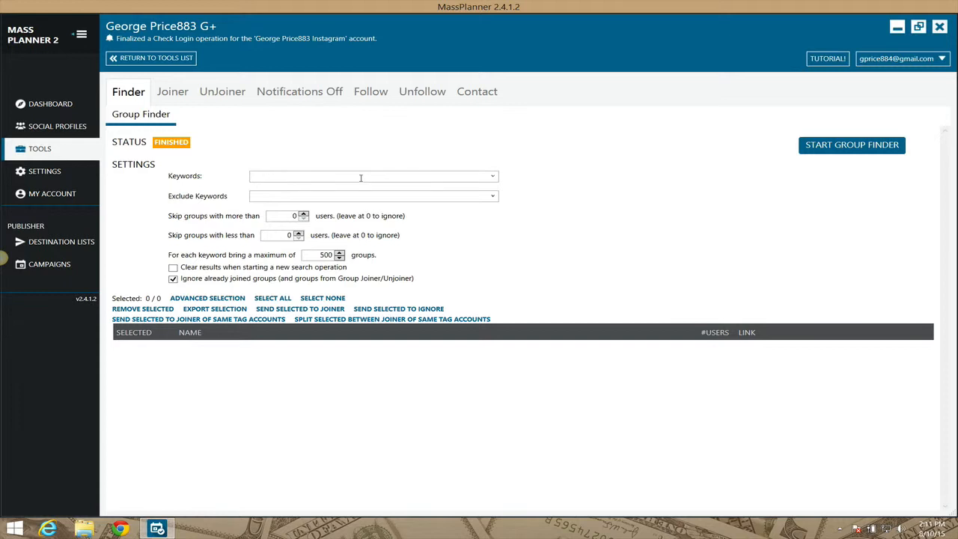
Run the Group Finder for "Social Media Marketing", skipping groups with less than 3000 users and clearing results when a new search starts.
text(Social Media Marketing)
click(337, 195)
click(281, 236)
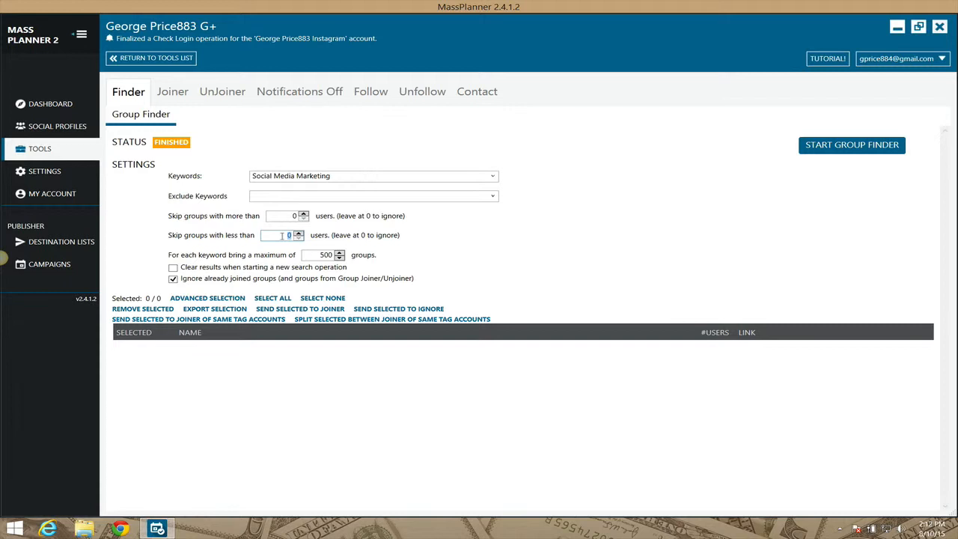
text(3000)
click(175, 268)
click(824, 154)
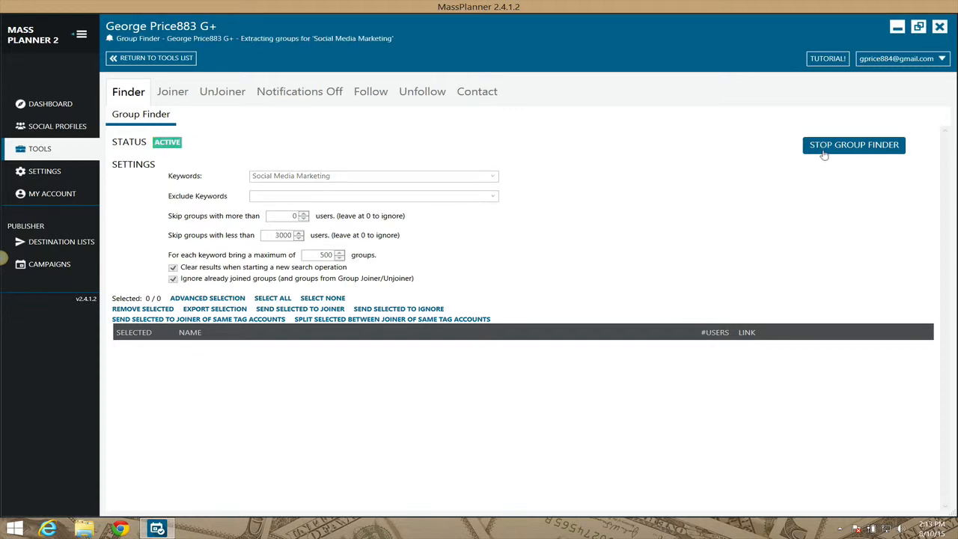
Watch the running group search in the account's embedded browser, moving its window clear of the results, and close it.
click(153, 27)
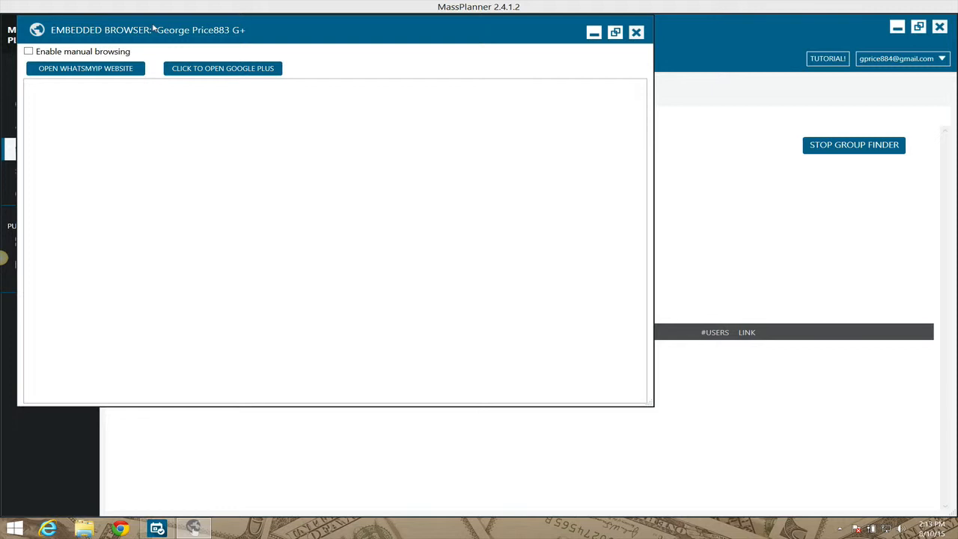
drag(153, 27, 315, 68)
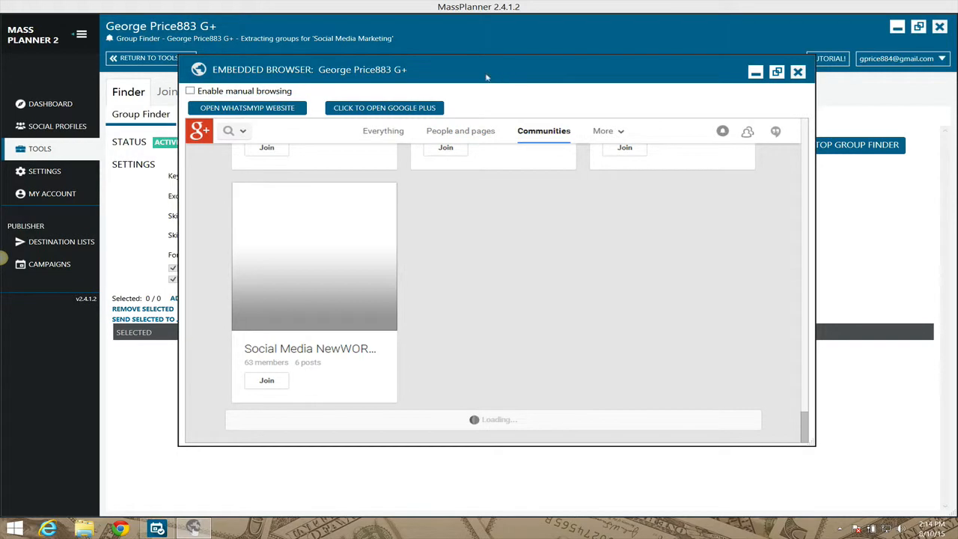
drag(483, 75, 662, 65)
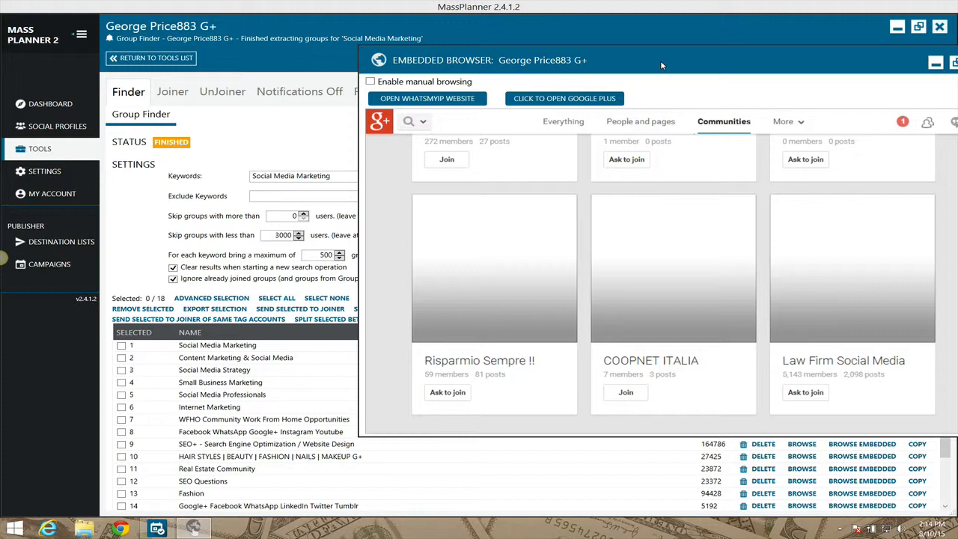
drag(662, 66, 535, 47)
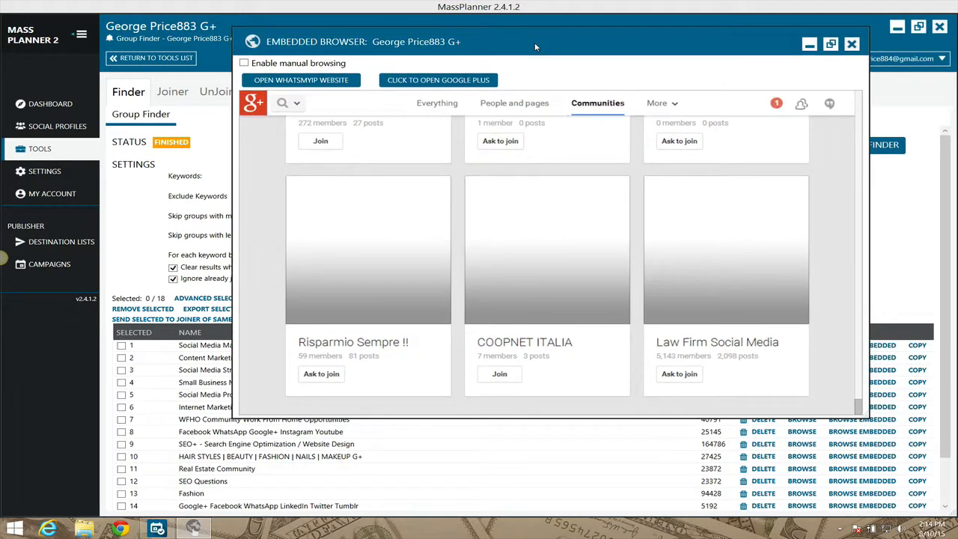
click(851, 45)
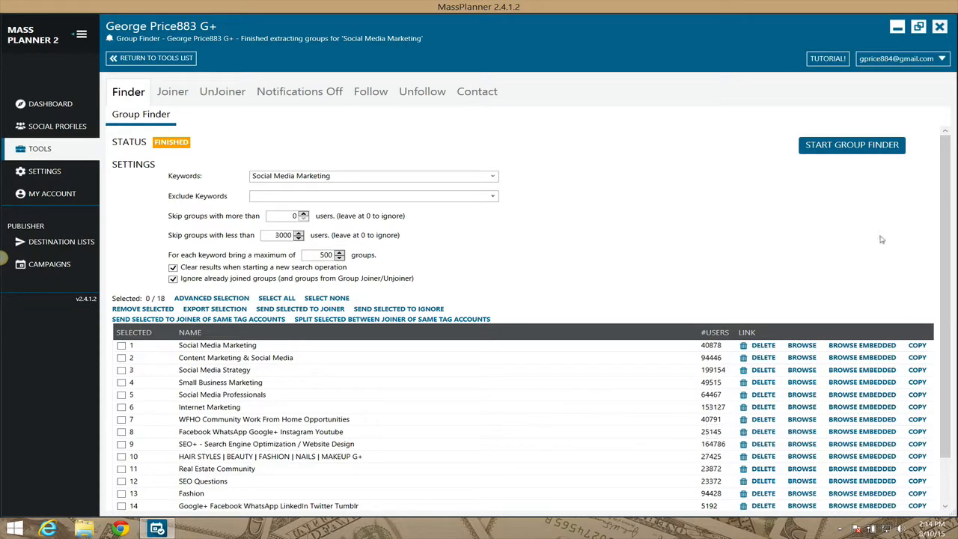
Sort the found groups by number of users in descending order.
scroll(945, 160, down, 2)
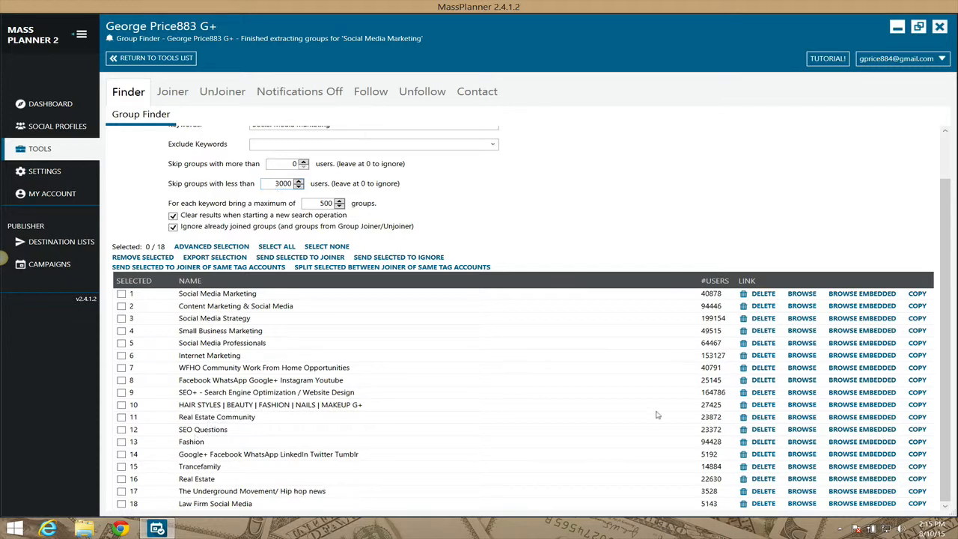
click(717, 283)
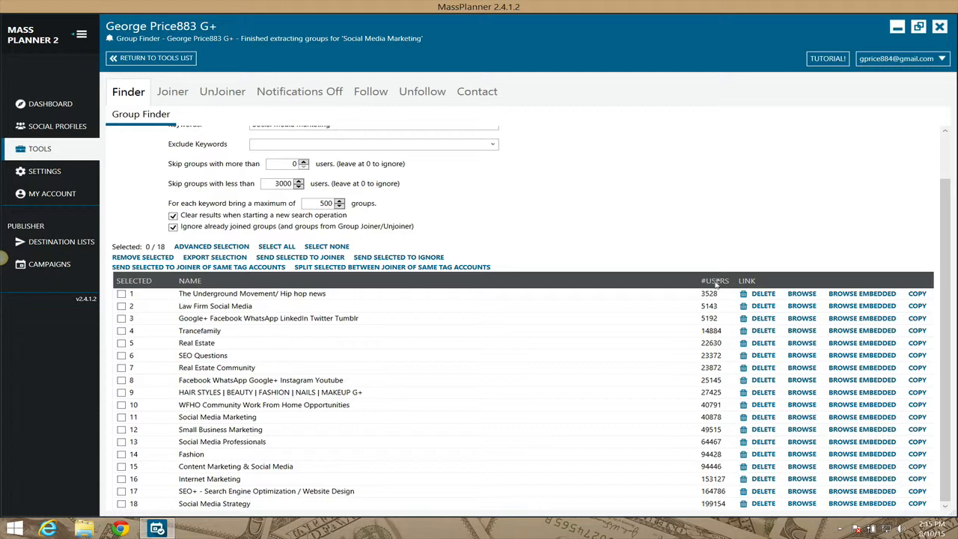
click(717, 282)
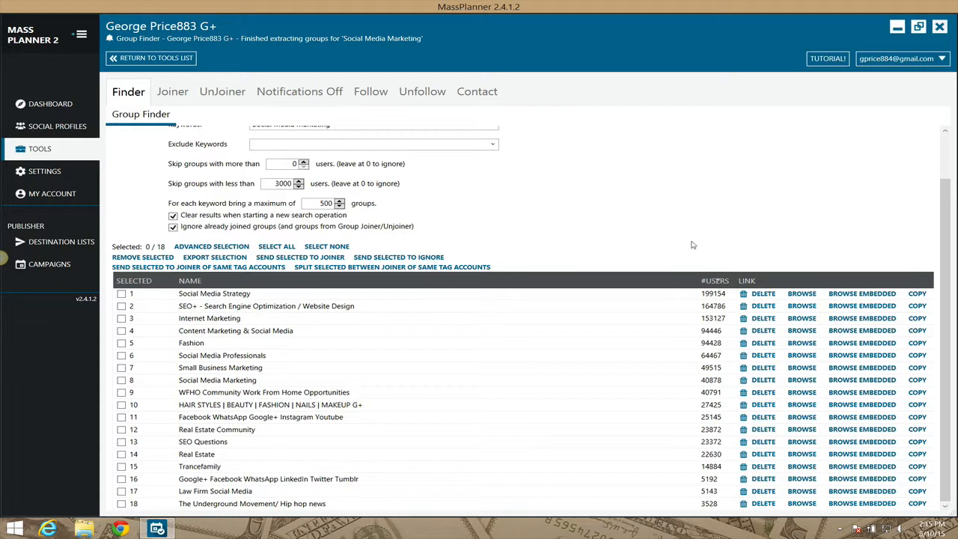
Open the advanced selection of found groups and preview the Social Media Marketing group in the embedded browser.
click(217, 247)
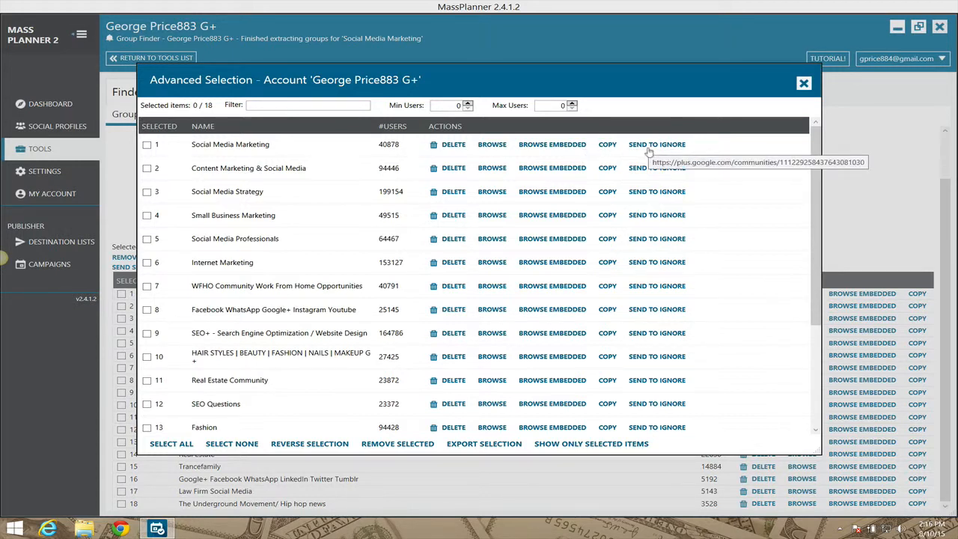
click(548, 146)
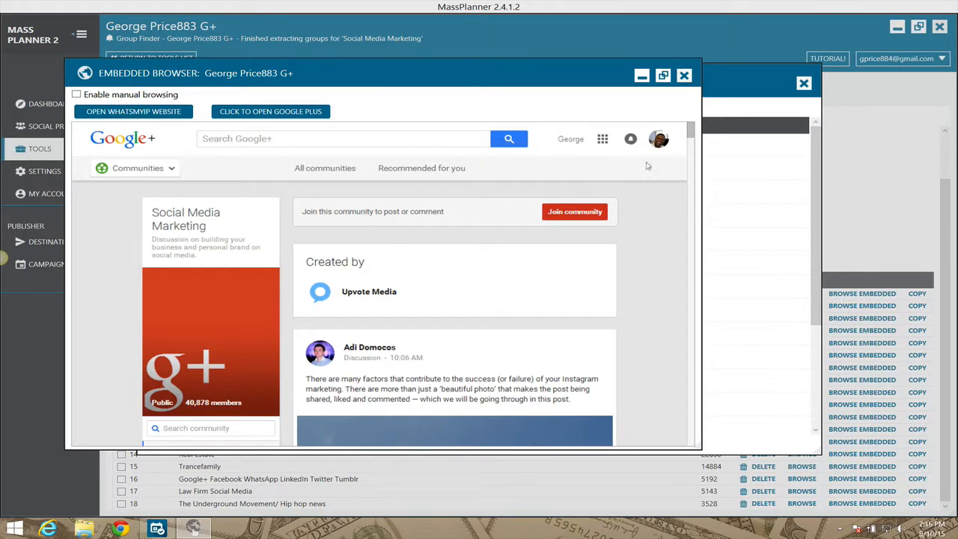
click(685, 75)
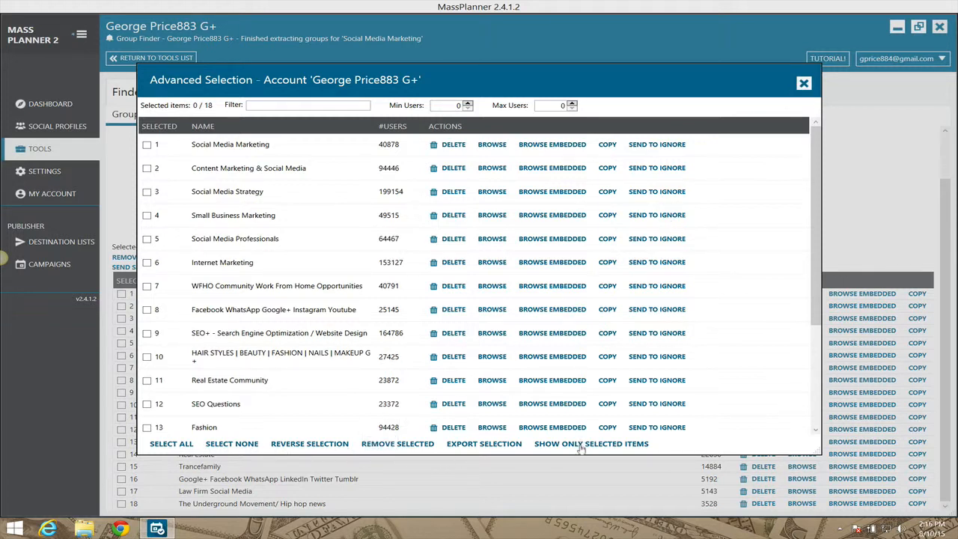
Select the Social Media Strategy, Small Business Marketing and Hair Styles groups, and filter the list to selected items before showing all again.
click(146, 192)
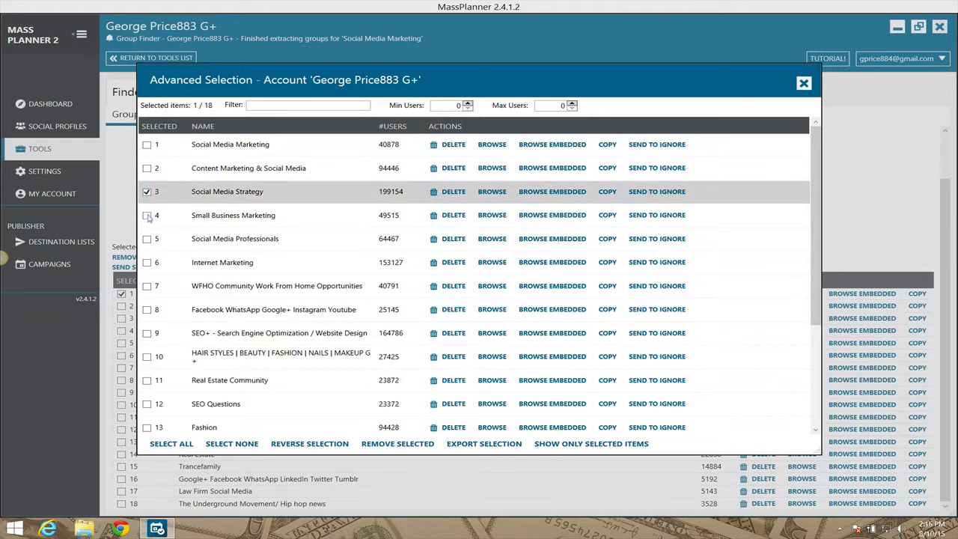
click(147, 216)
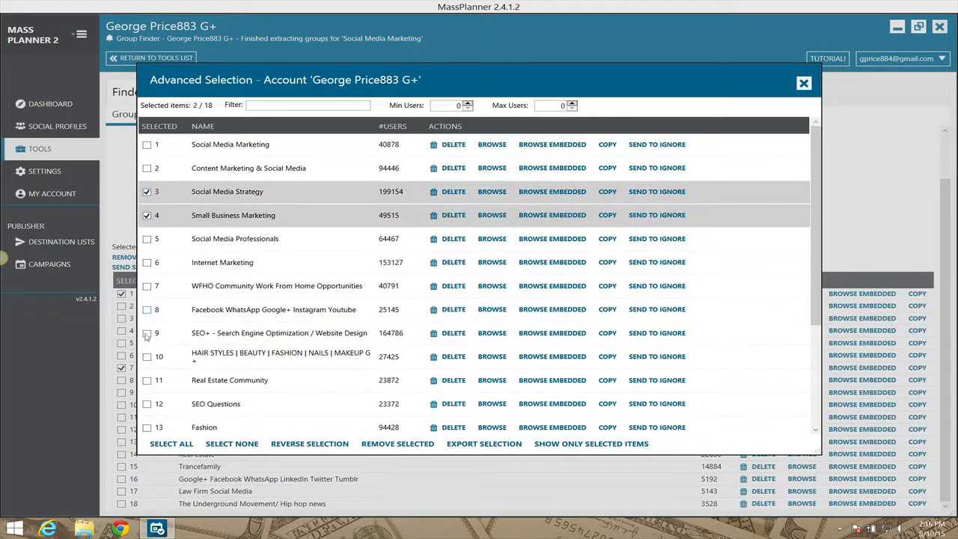
click(147, 358)
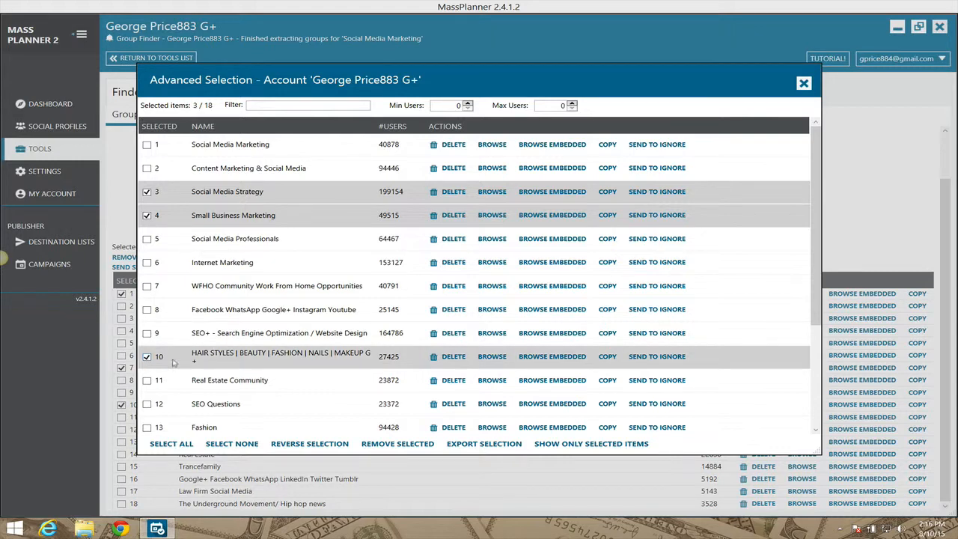
click(568, 444)
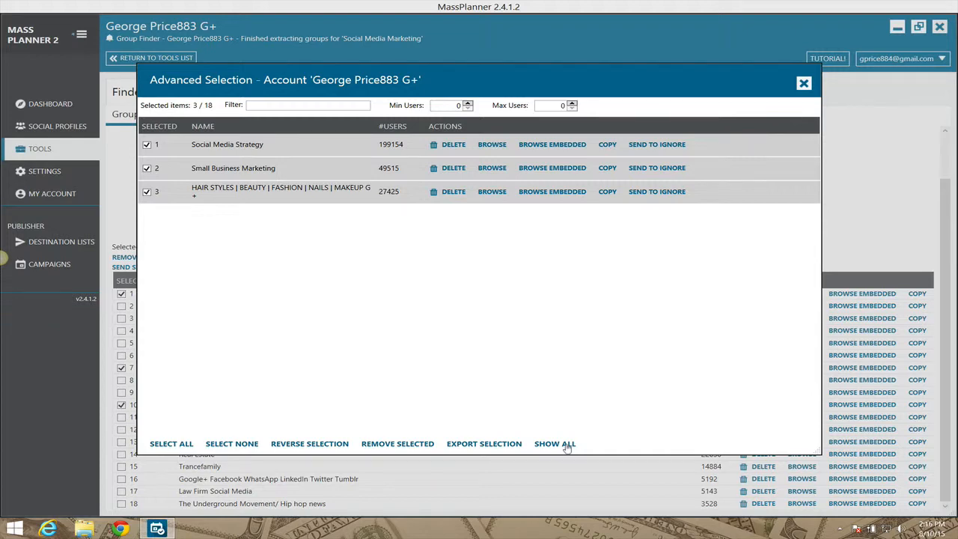
click(555, 444)
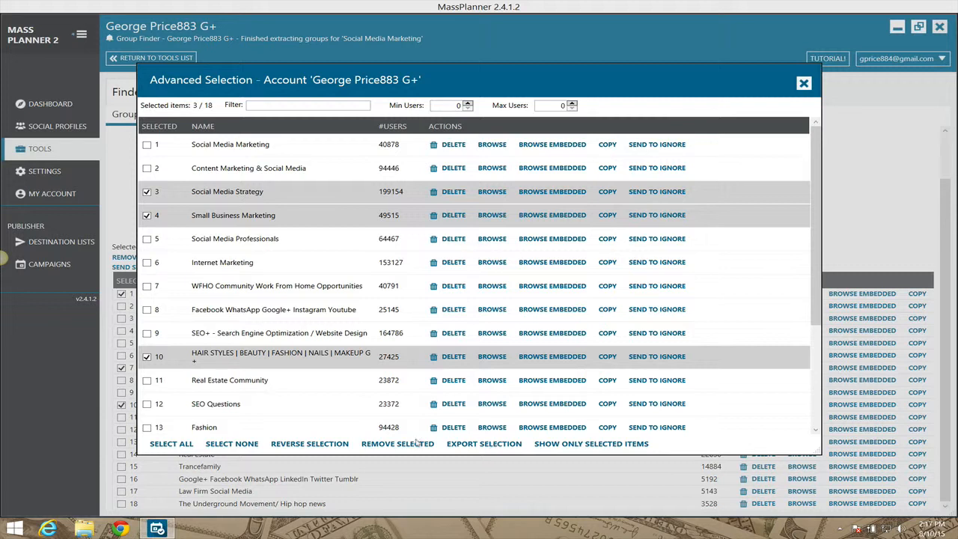
Reverse the group selection and restore it, deselect all groups, and close the advanced selection.
click(337, 445)
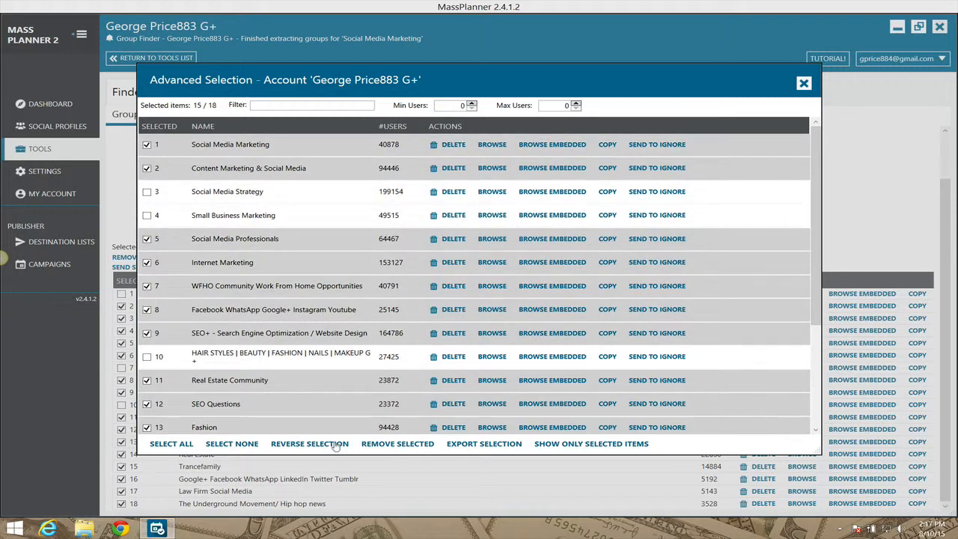
click(336, 444)
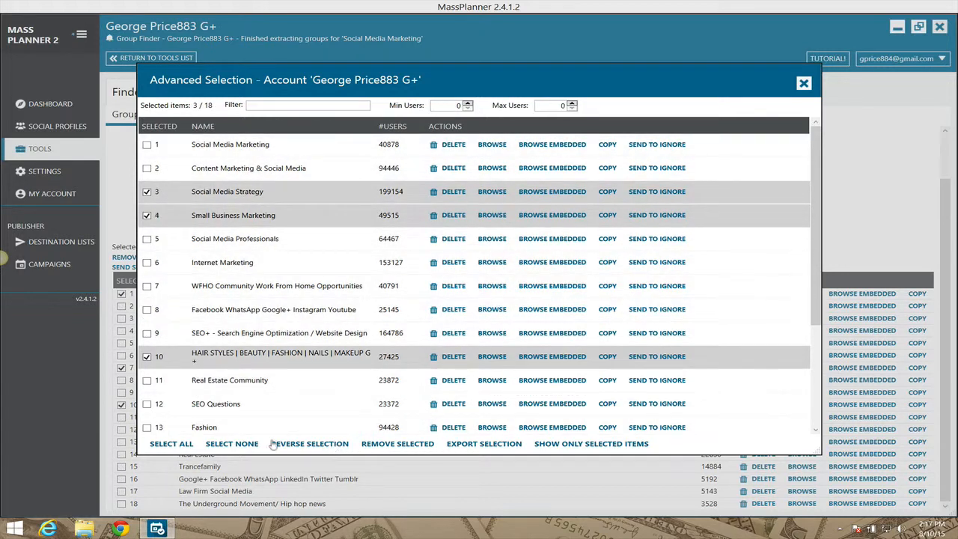
click(242, 445)
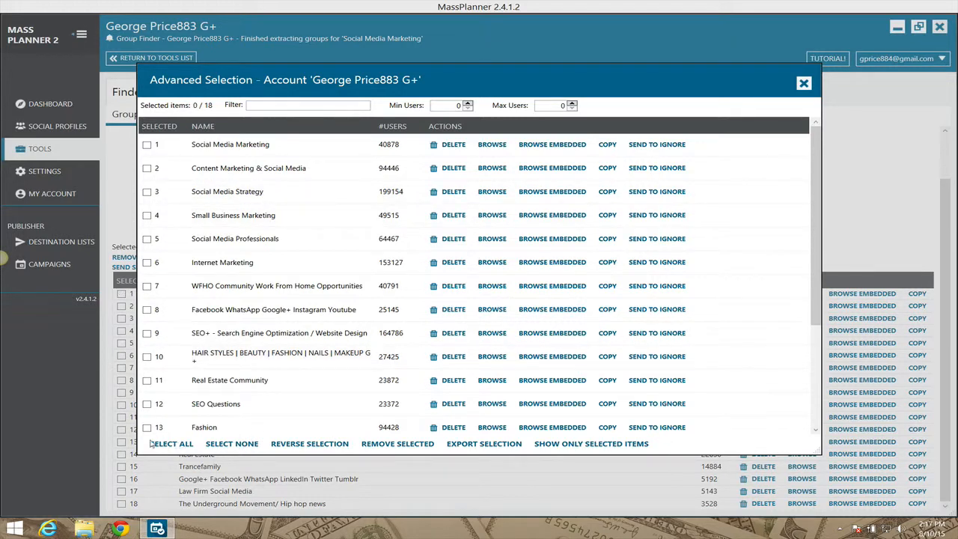
click(804, 83)
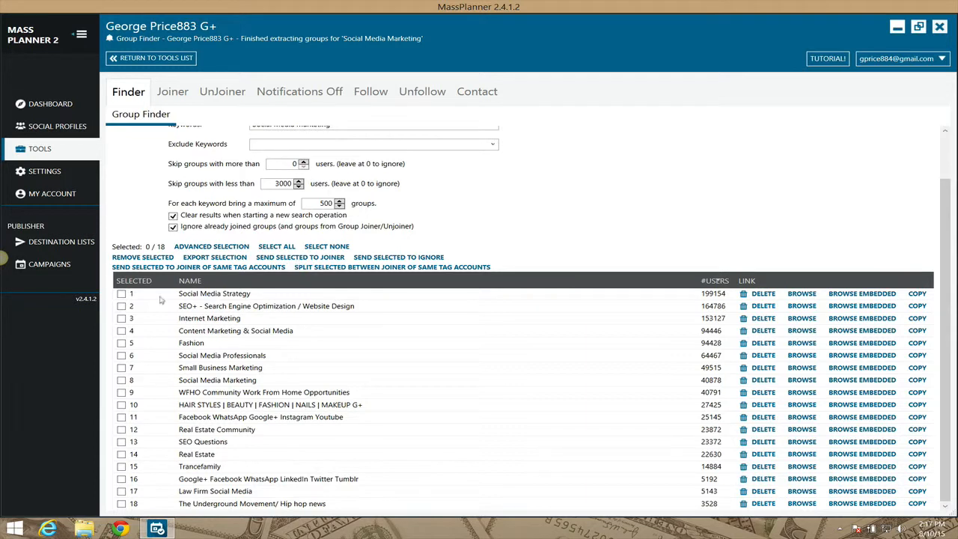
Send the Social Media Strategy, SEO+, Internet Marketing, Content Marketing & Social Media, Social Media Professionals and Social Media Marketing groups to the joiner.
click(122, 294)
click(122, 306)
click(122, 319)
click(122, 331)
click(300, 258)
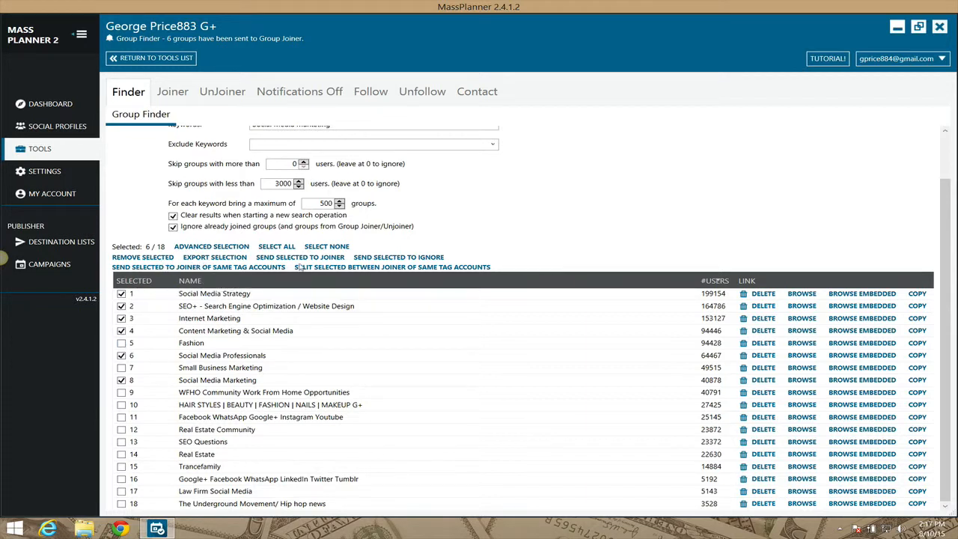
Clear the selection and send the Hair Styles, Trancefamily, Law Firm Social Media and The Underground Movement groups to the ignore list.
click(322, 250)
click(401, 258)
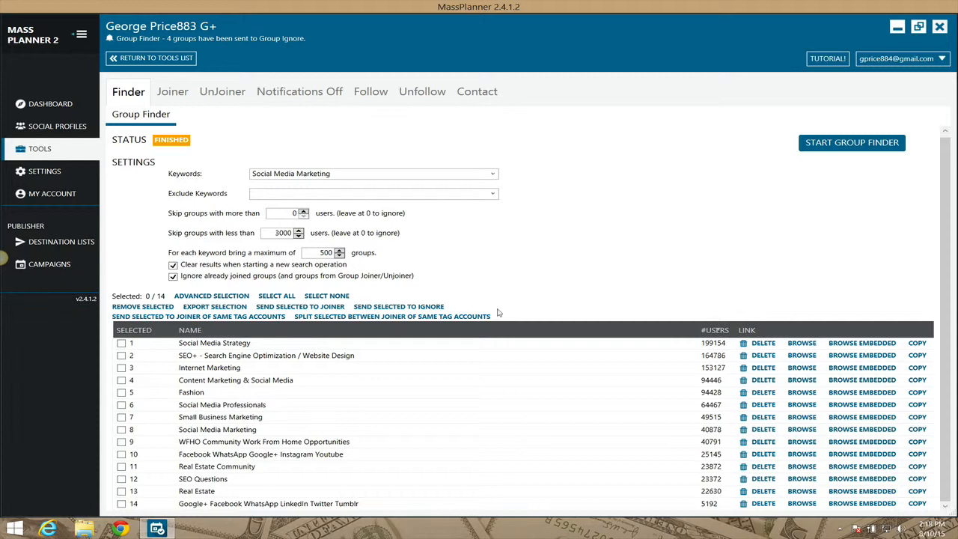
Check the social profiles and tools overview, reopen the Google+ account's tools, and run the Group Finder again with the same settings.
click(54, 132)
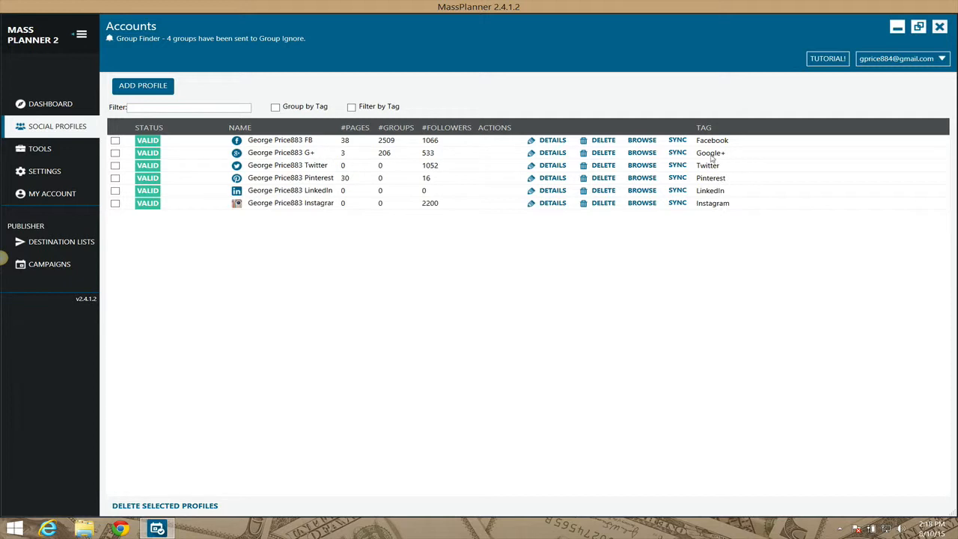
click(41, 149)
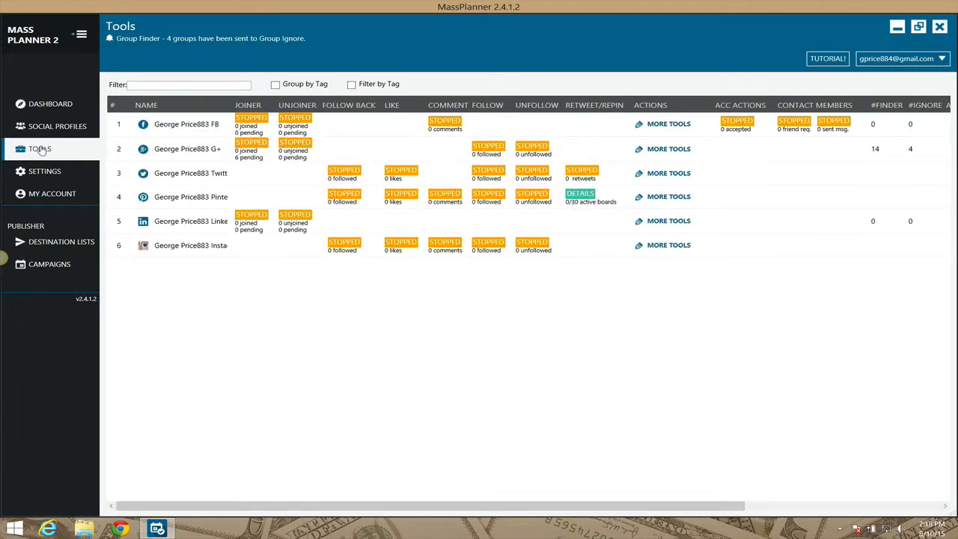
click(673, 151)
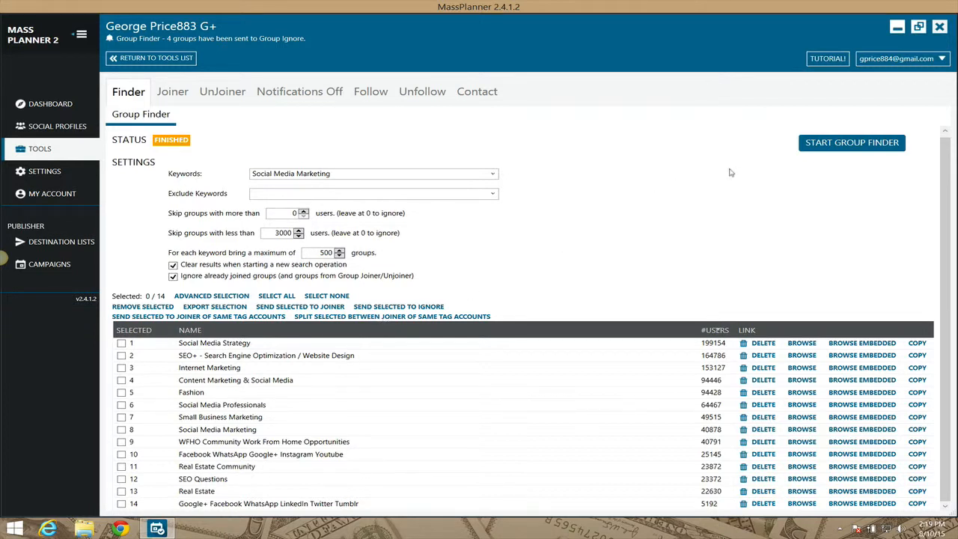
click(831, 146)
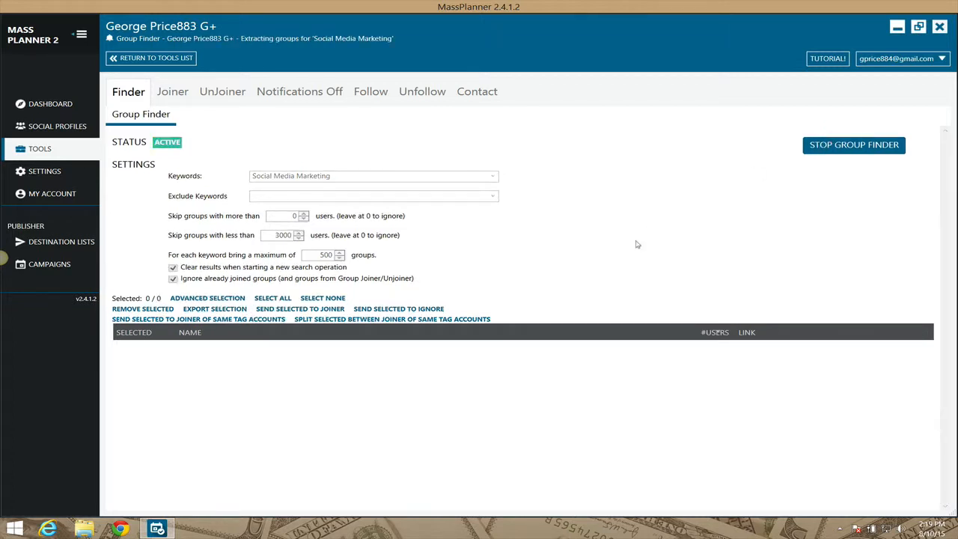
click(173, 93)
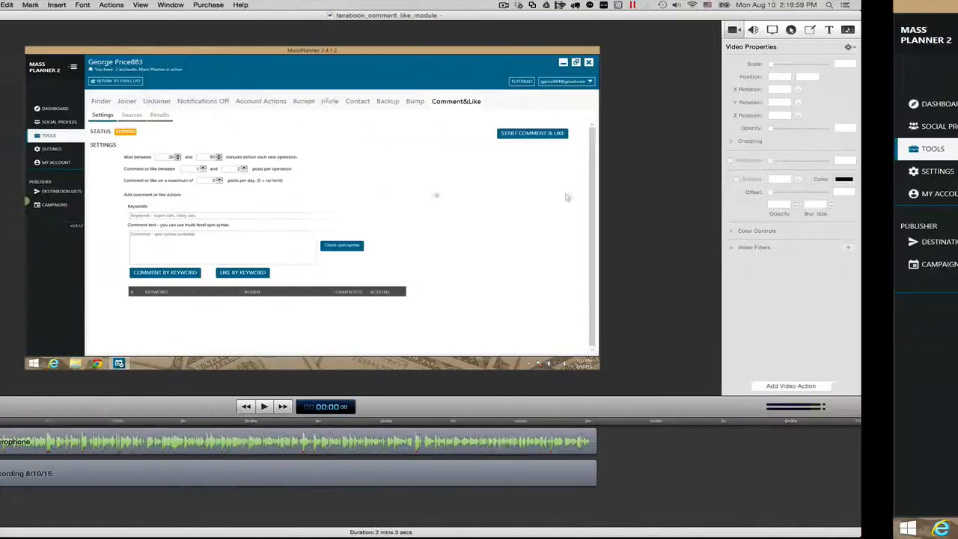
click(601, 5)
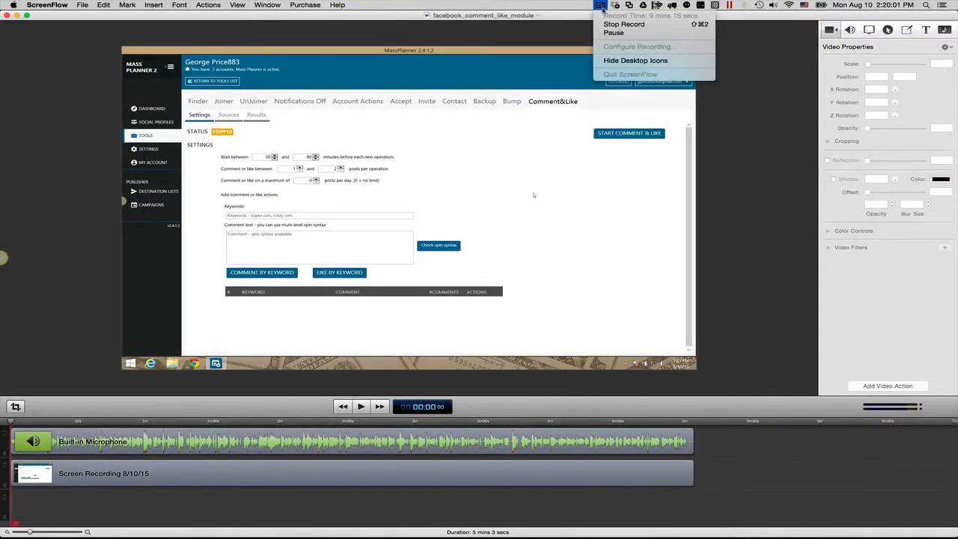